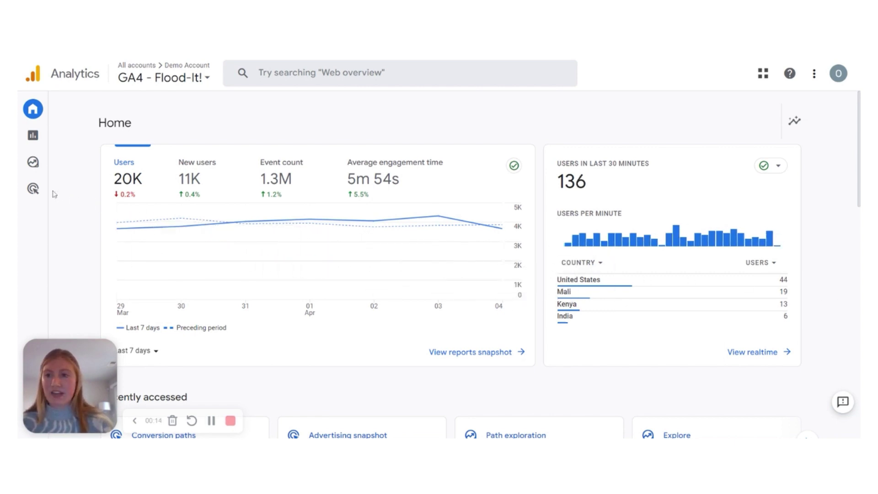
# - Open the Conversion paths report under Advertising > Attribution for the Flood-It! property
pyautogui.click(36, 191)
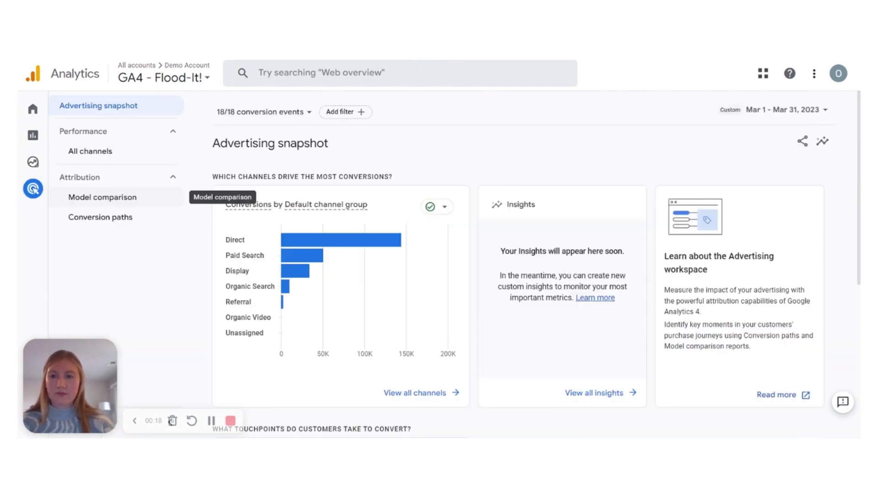
pyautogui.click(114, 223)
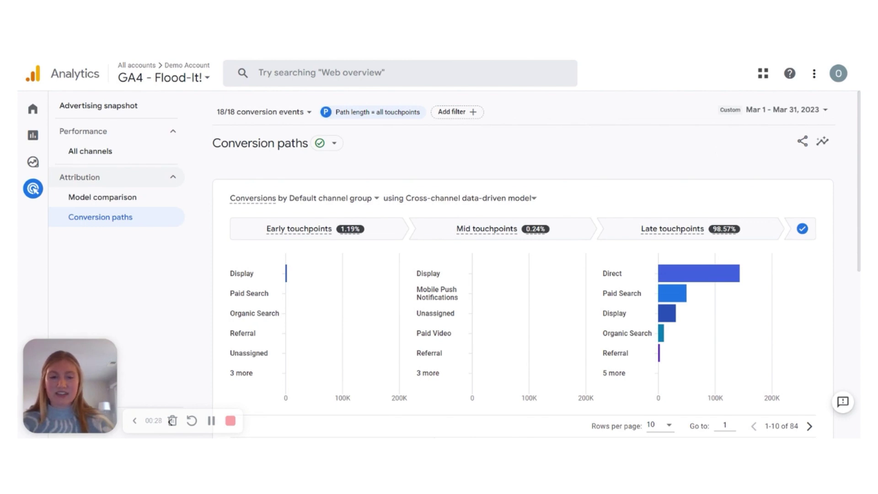
pyautogui.scroll(-2, 330, 174)
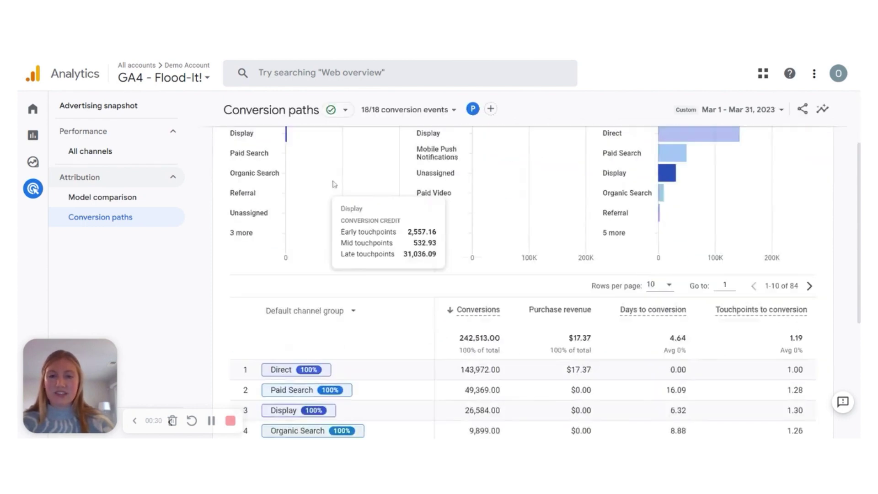
pyautogui.scroll(-3, 330, 174)
pyautogui.scroll(3, 330, 175)
pyautogui.scroll(3, 588, 282)
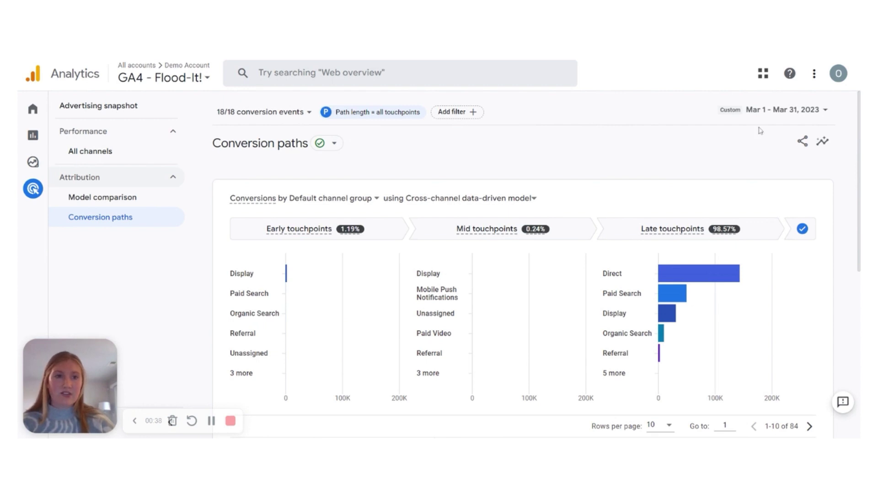
pyautogui.click(792, 113)
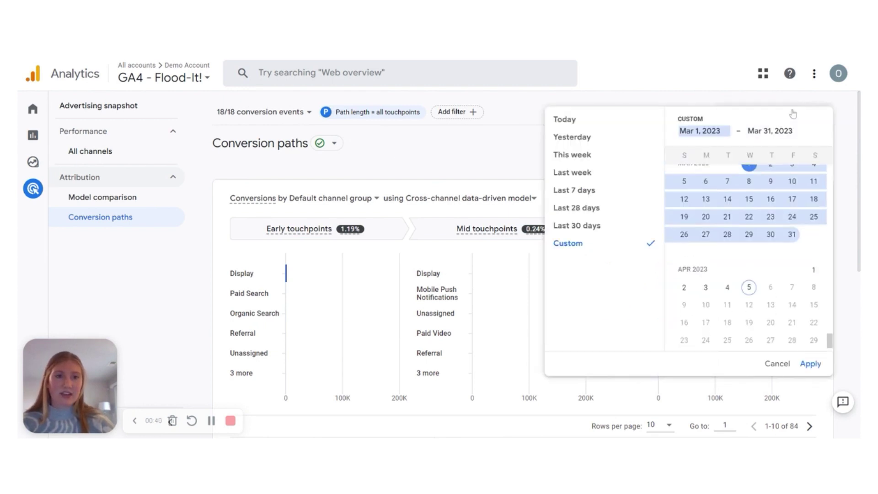
pyautogui.scroll(1, 772, 213)
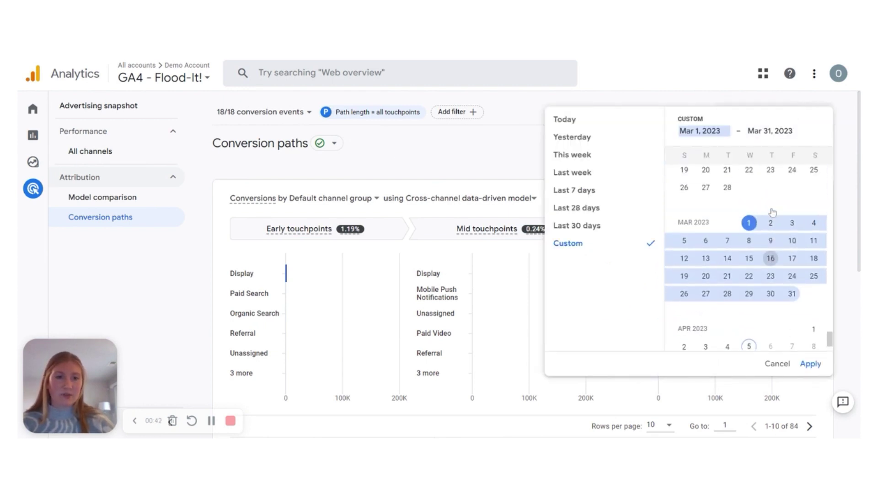
pyautogui.click(817, 364)
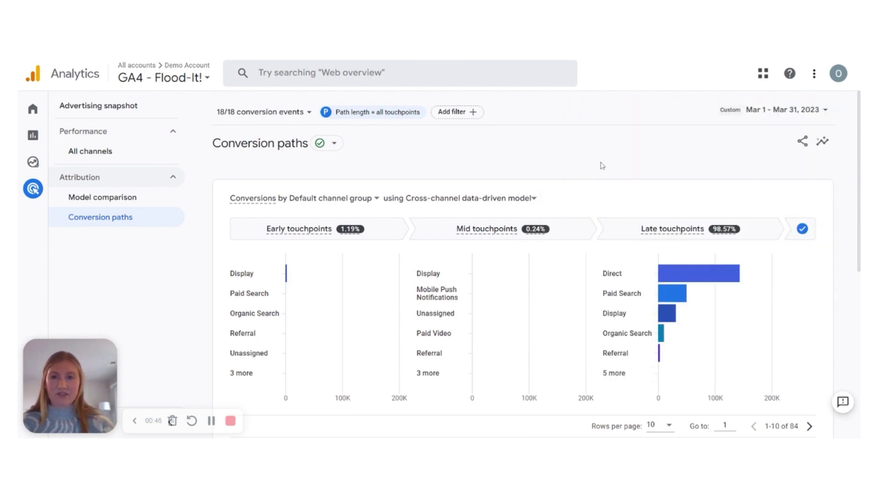
pyautogui.click(280, 114)
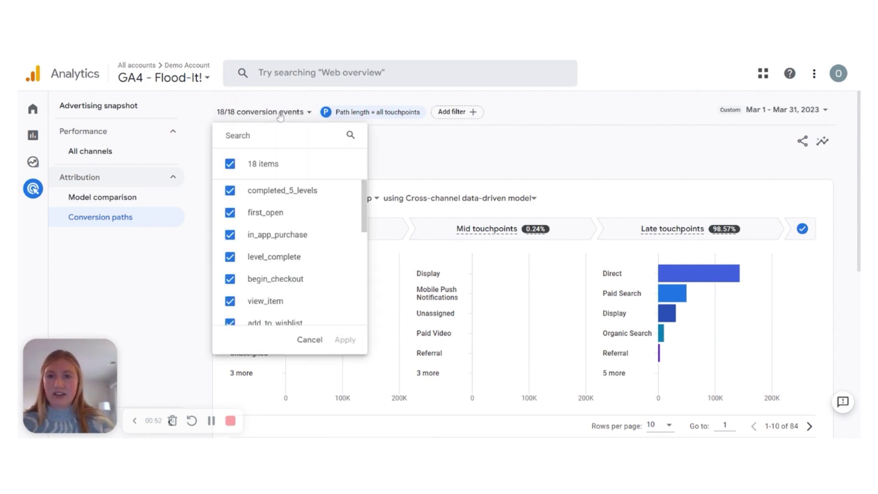
pyautogui.click(231, 165)
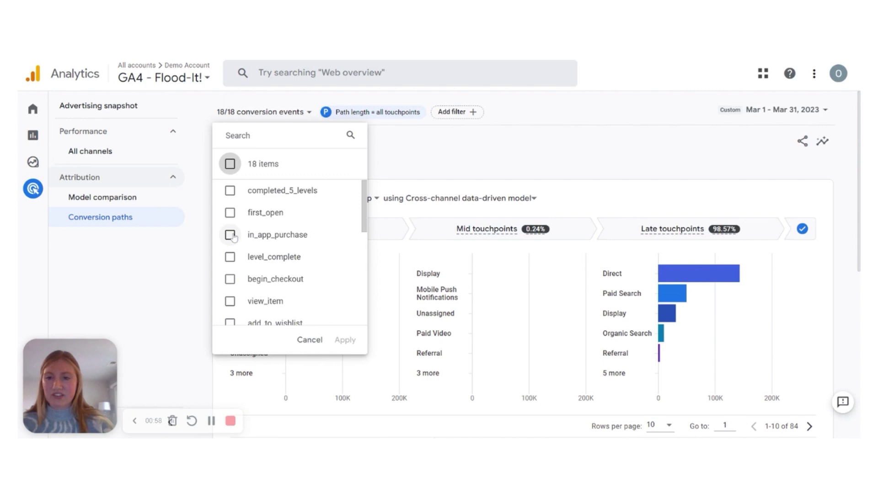
pyautogui.click(231, 235)
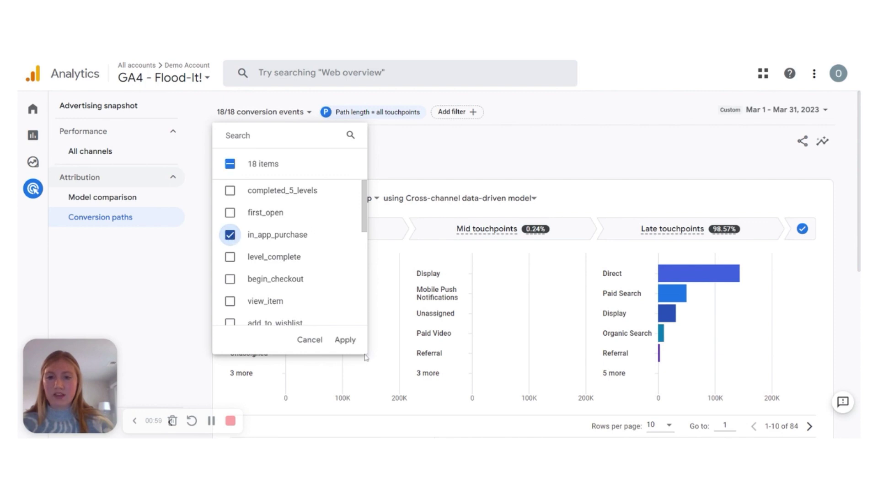
pyautogui.click(345, 340)
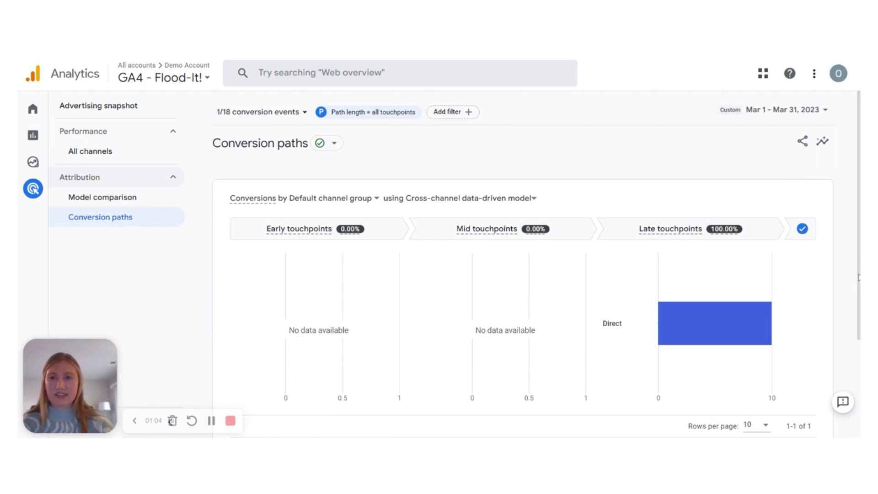
pyautogui.click(298, 112)
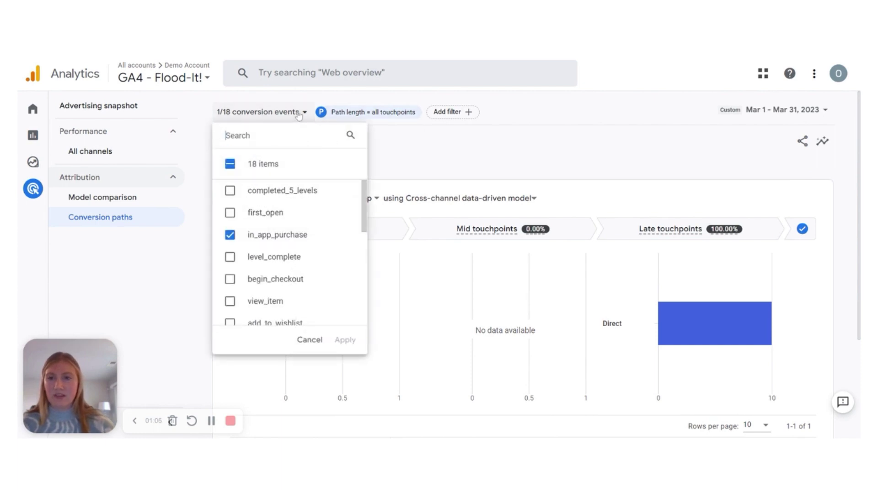
pyautogui.click(230, 164)
pyautogui.click(345, 340)
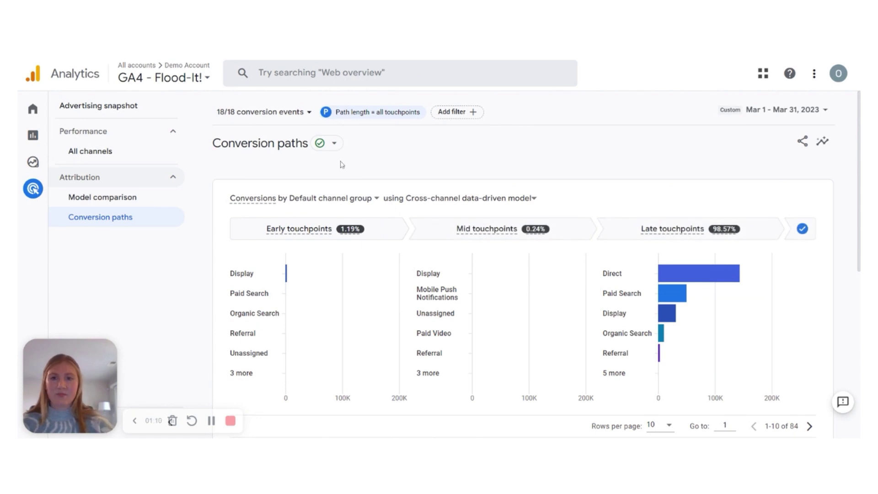
# - Bring up the Customize report panel with the Path length setting
pyautogui.click(353, 112)
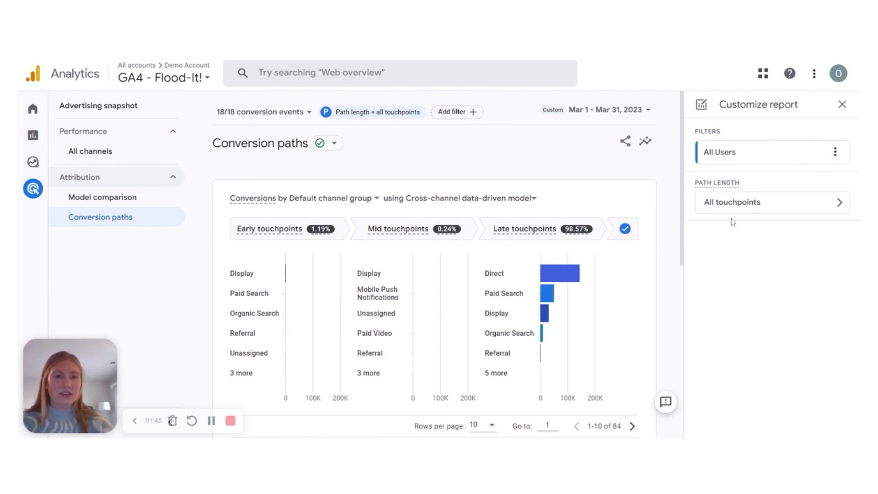
# - Limit path length to paths with more than 3 touchpoints and apply
pyautogui.click(751, 199)
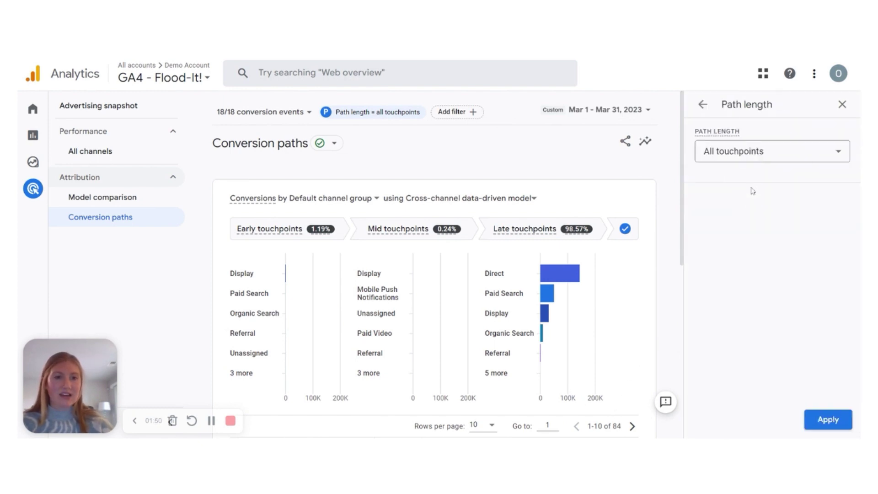
pyautogui.click(764, 151)
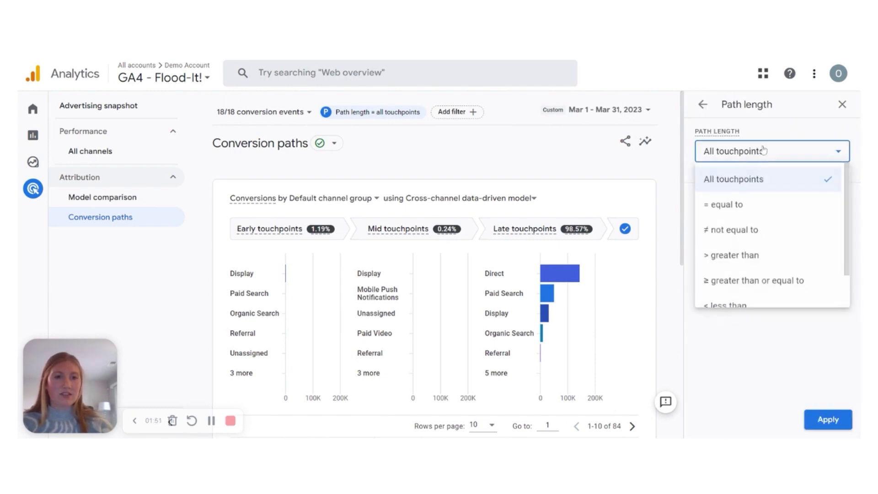
pyautogui.click(740, 255)
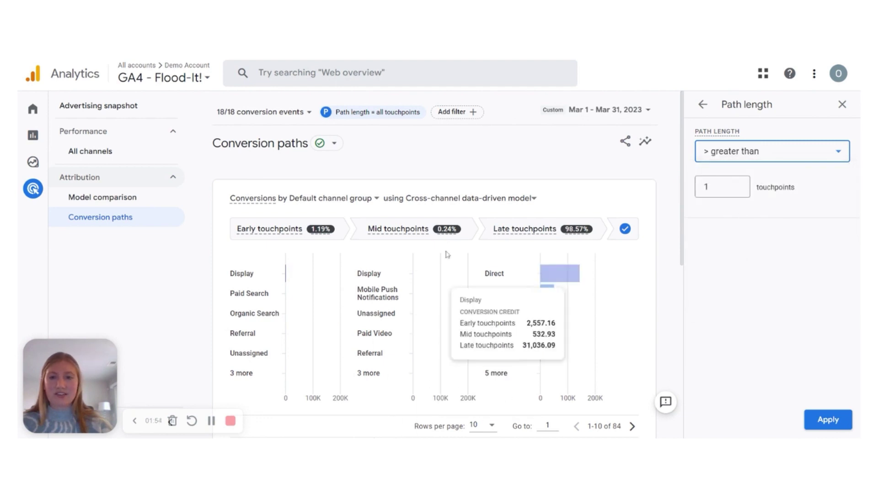
pyautogui.moveTo(398, 293)
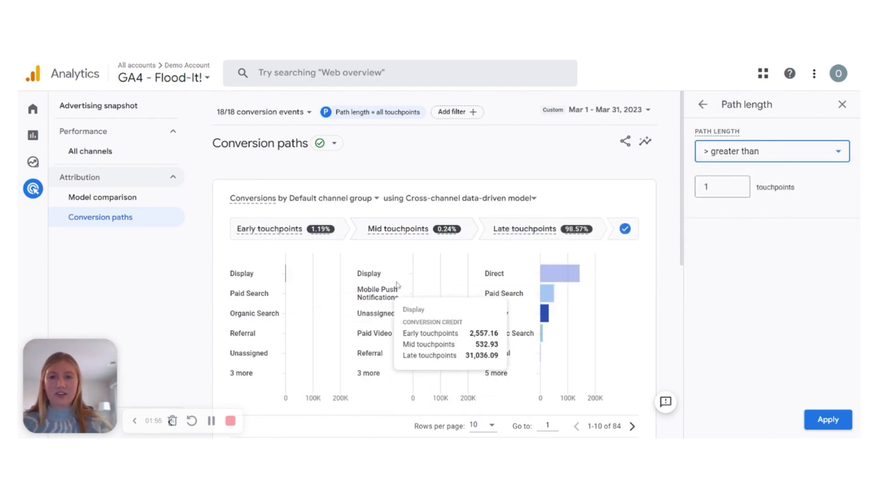
pyautogui.click(737, 184)
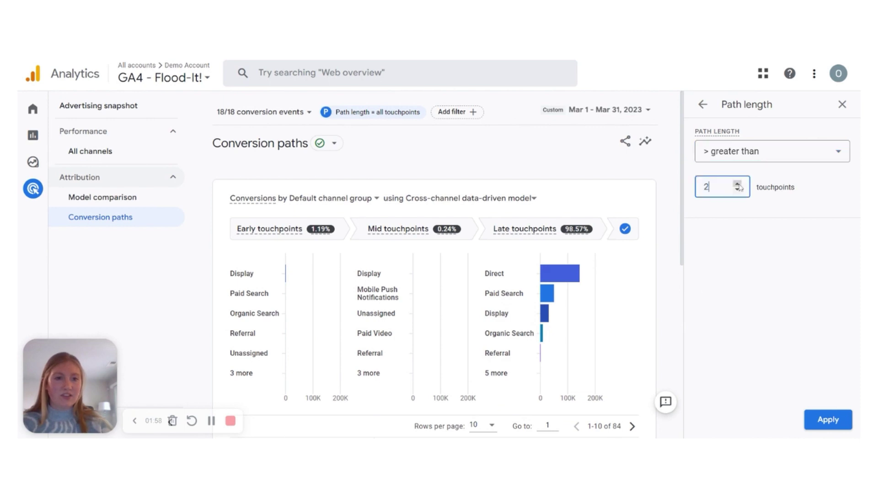
pyautogui.click(828, 421)
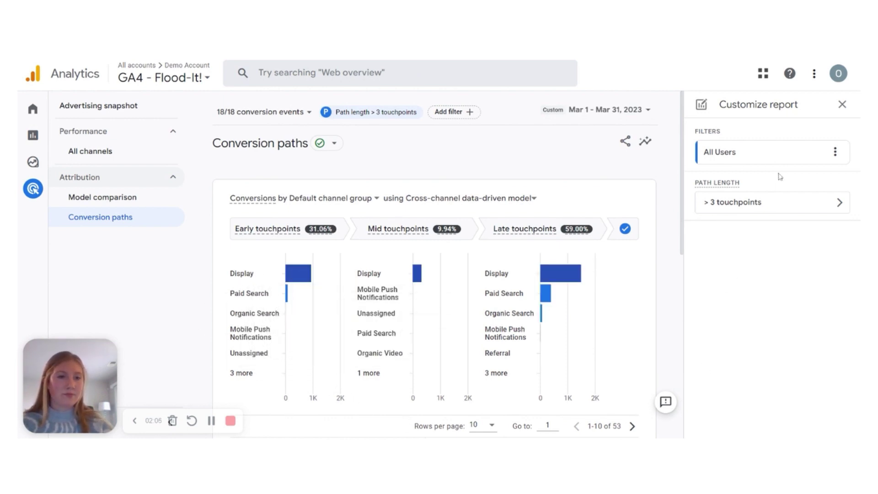
# - Restore path length to all touchpoints and apply
pyautogui.click(822, 203)
pyautogui.click(793, 162)
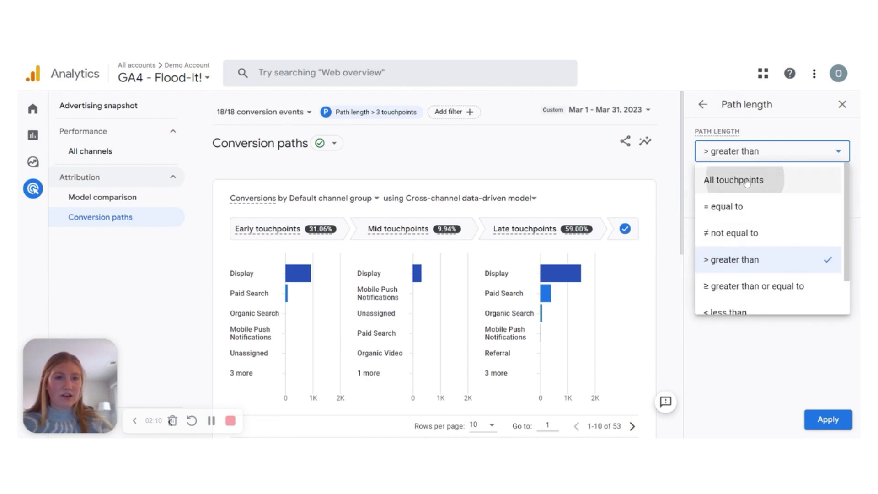
pyautogui.click(747, 182)
pyautogui.click(829, 420)
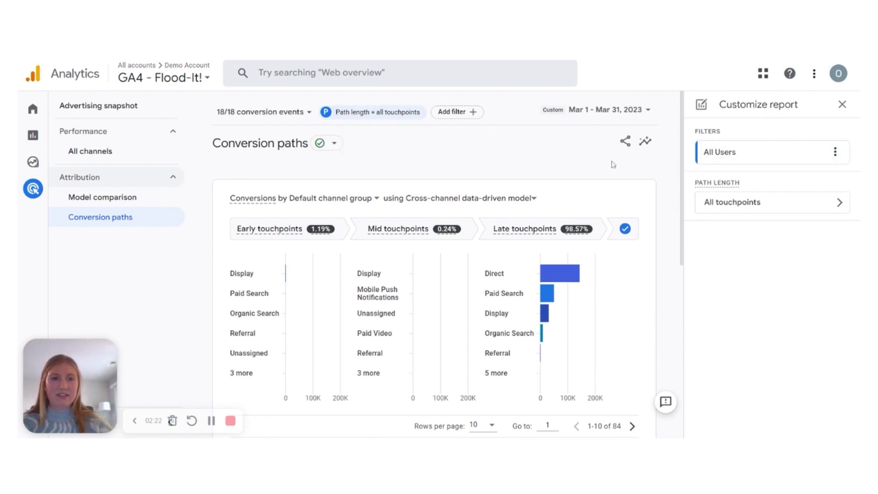
# - Start a new report filter and bring up the dimension list for its condition
pyautogui.click(739, 157)
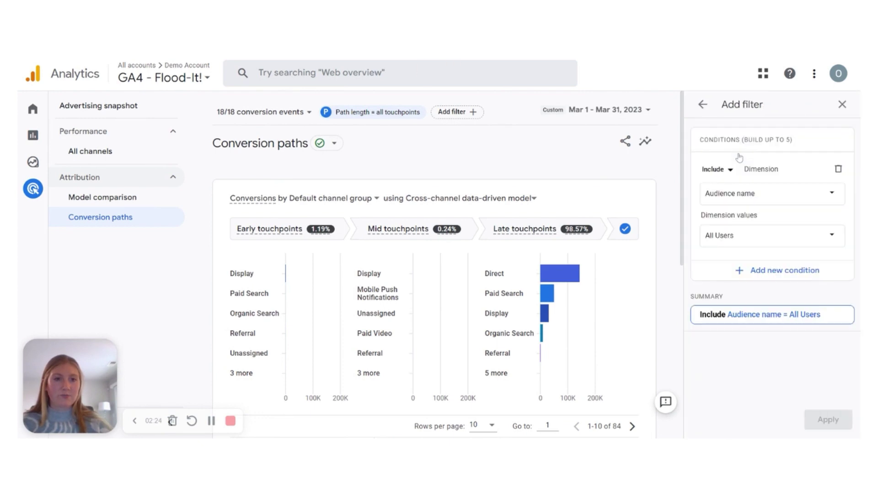
pyautogui.click(842, 104)
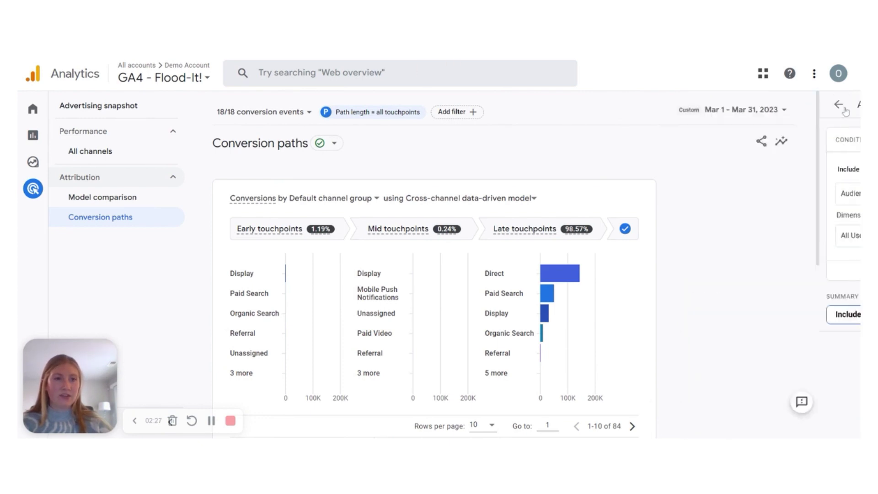
pyautogui.click(456, 112)
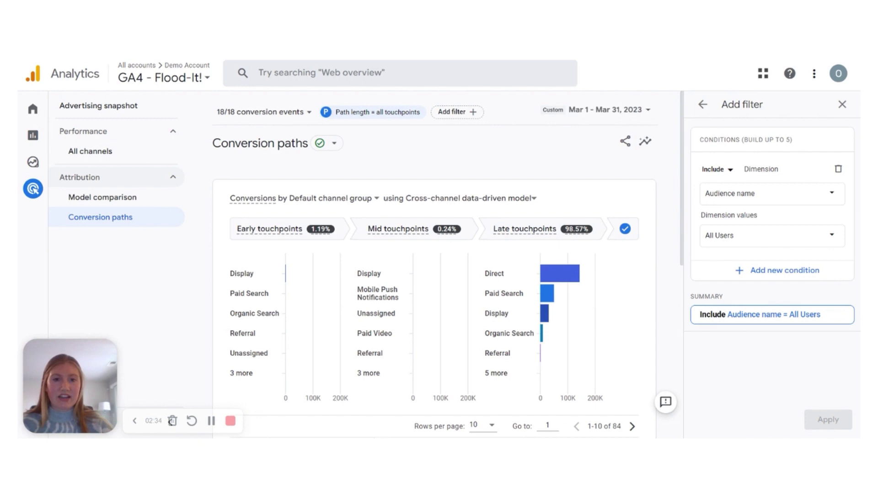
pyautogui.click(799, 194)
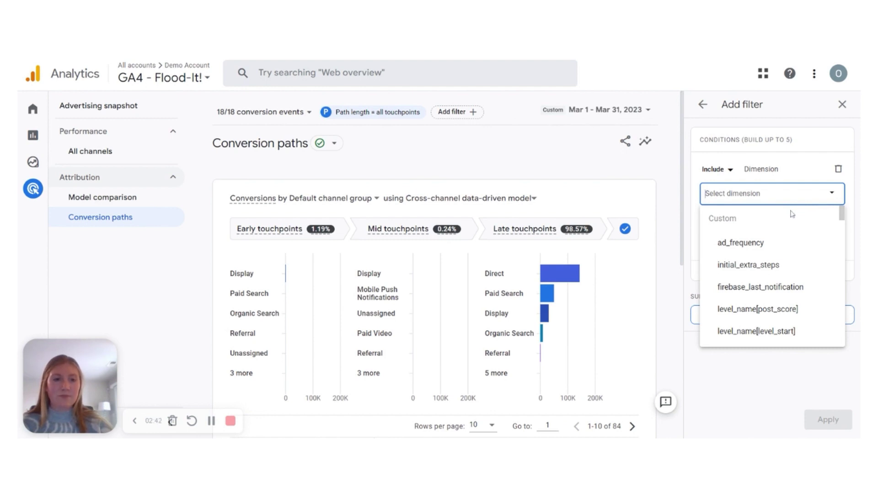
pyautogui.scroll(-5, 791, 214)
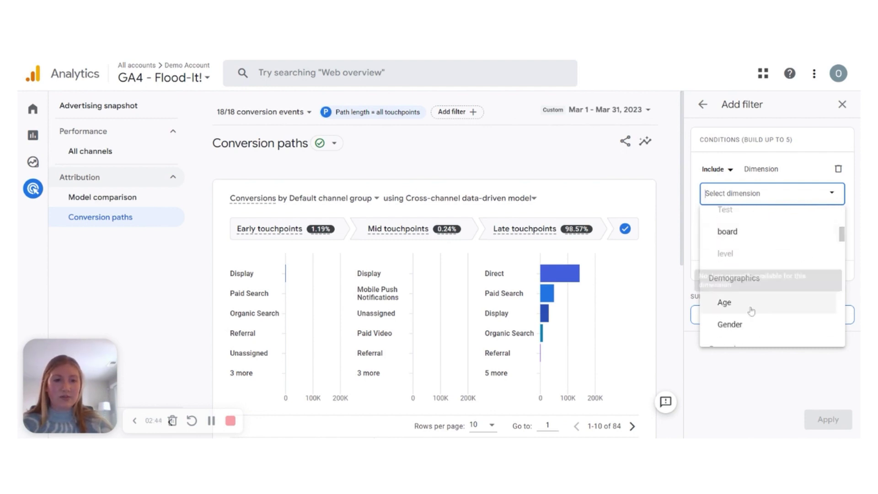
# - Filter the report to Age 18-24 users and apply it
pyautogui.click(740, 309)
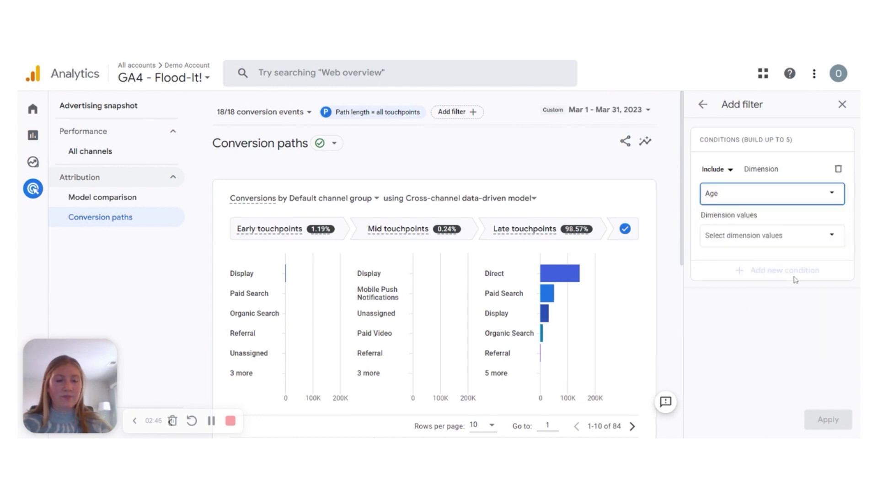
pyautogui.click(786, 242)
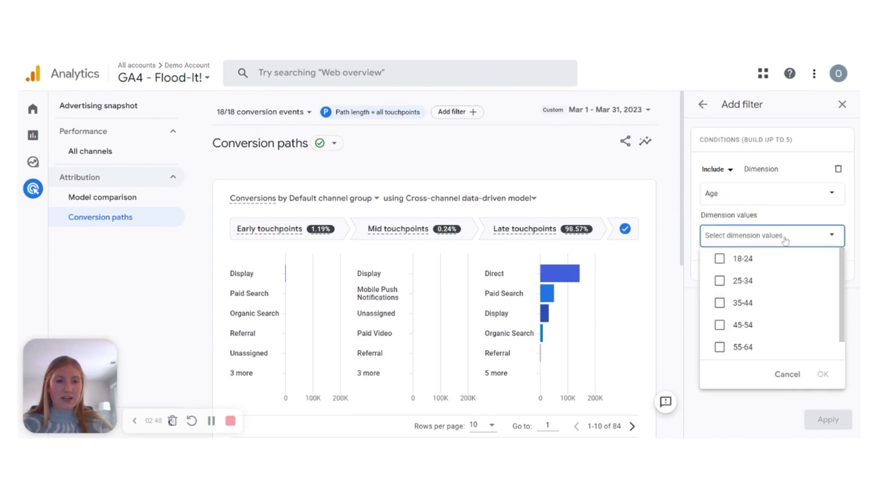
pyautogui.click(748, 261)
pyautogui.click(821, 375)
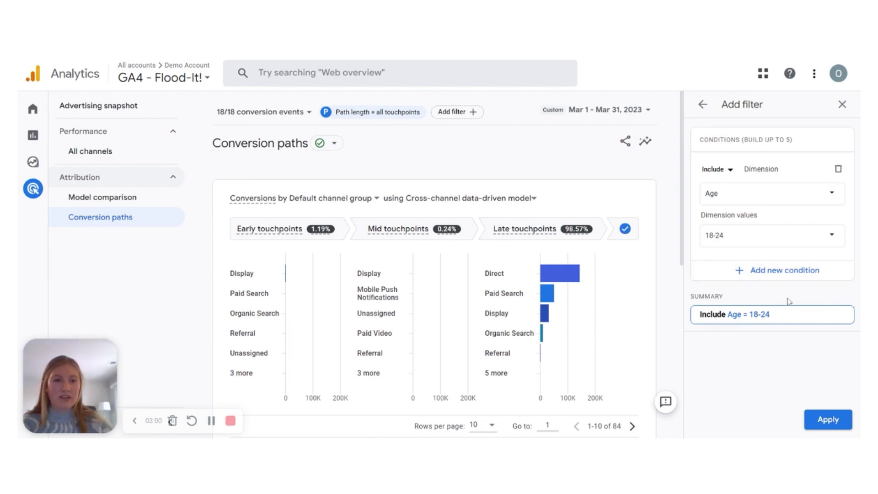
pyautogui.click(826, 422)
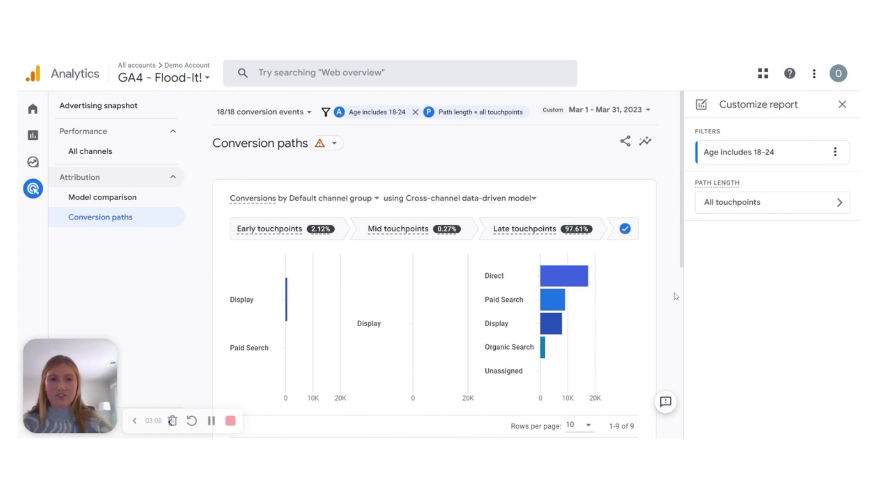
# - Remove the Age 18-24 filter and close the Customize report panel
pyautogui.click(835, 152)
pyautogui.click(814, 211)
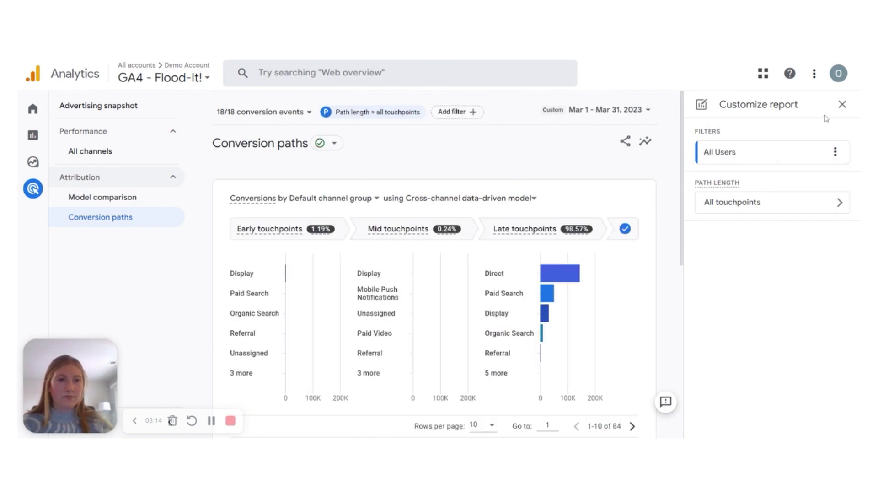
pyautogui.click(842, 105)
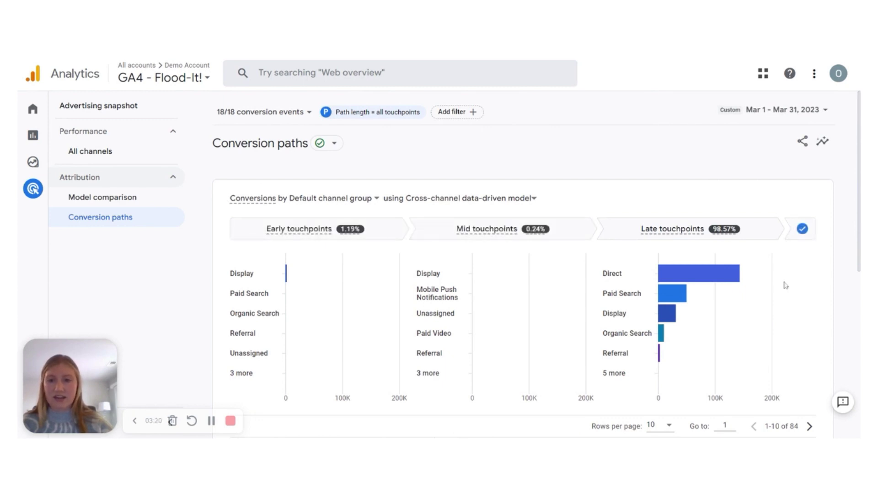
pyautogui.click(326, 199)
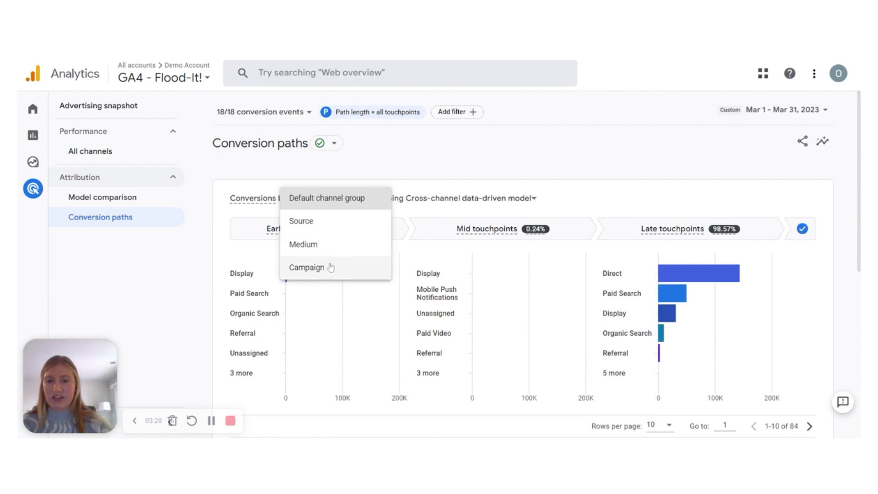
pyautogui.click(317, 227)
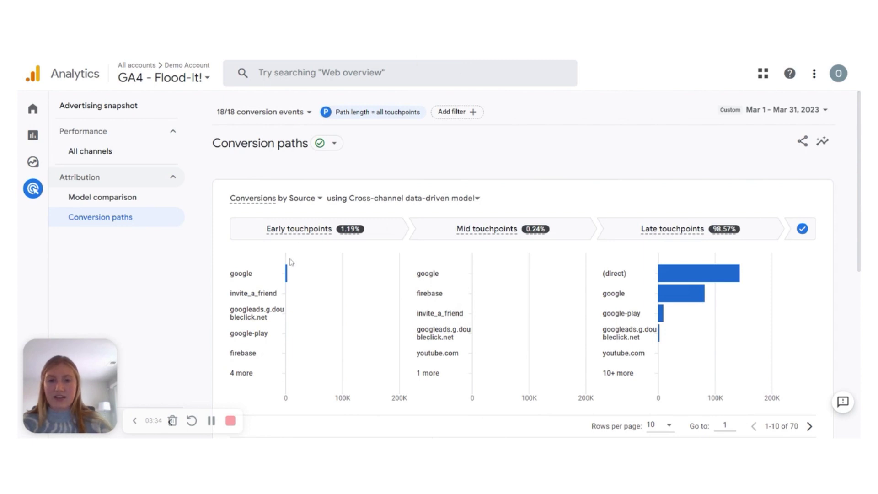
pyautogui.moveTo(276, 281)
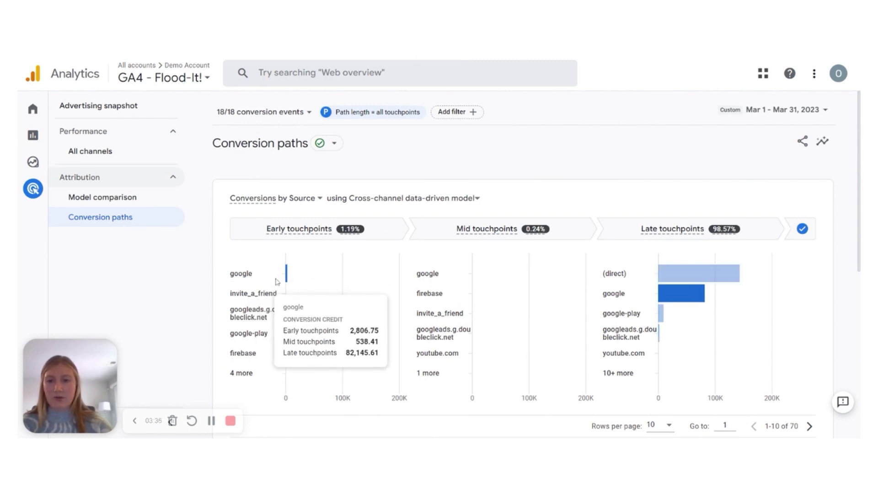
pyautogui.scroll(-3, 310, 280)
pyautogui.scroll(-2, 312, 274)
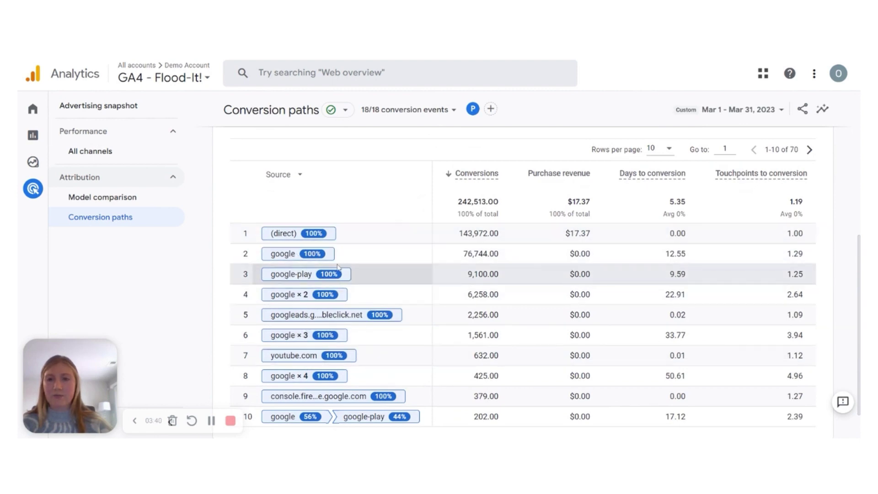
pyautogui.click(290, 176)
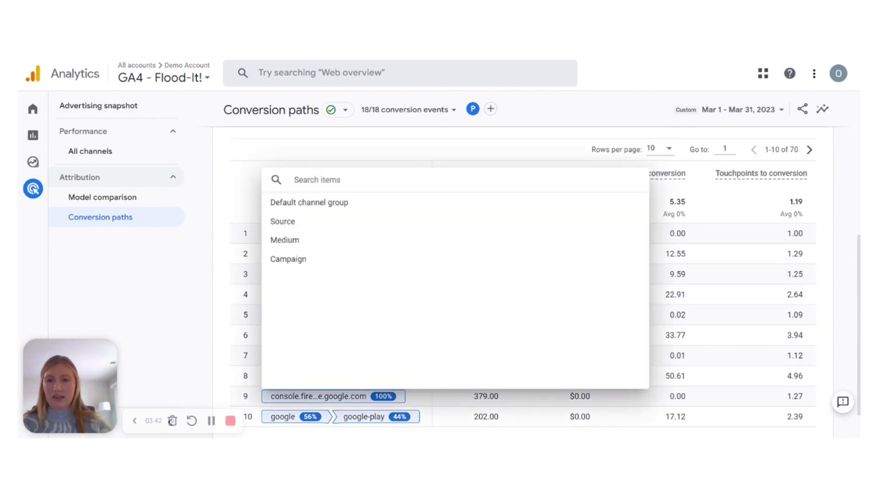
pyautogui.click(257, 178)
pyautogui.scroll(3, 255, 179)
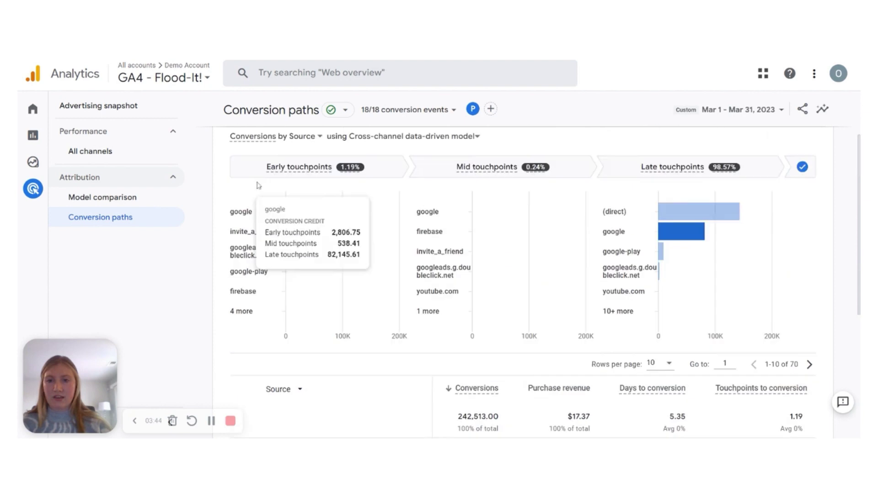
pyautogui.click(311, 142)
pyautogui.click(309, 165)
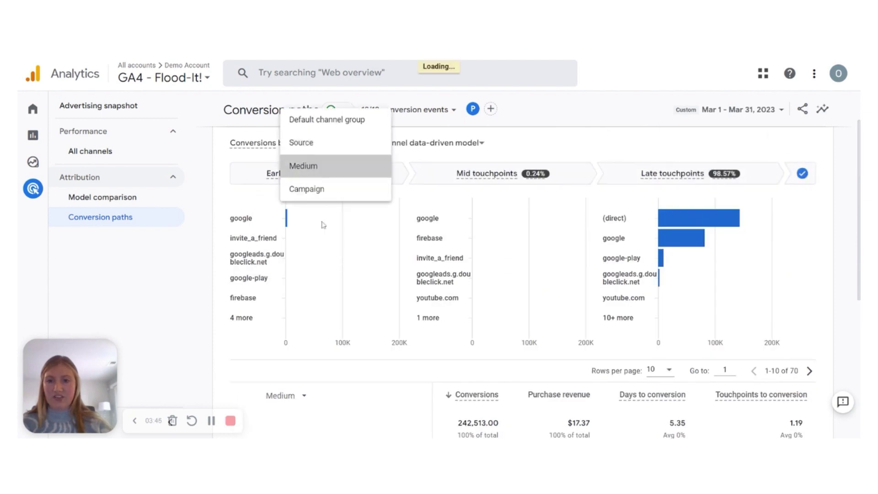
pyautogui.scroll(-3, 351, 318)
pyautogui.scroll(-3, 351, 318)
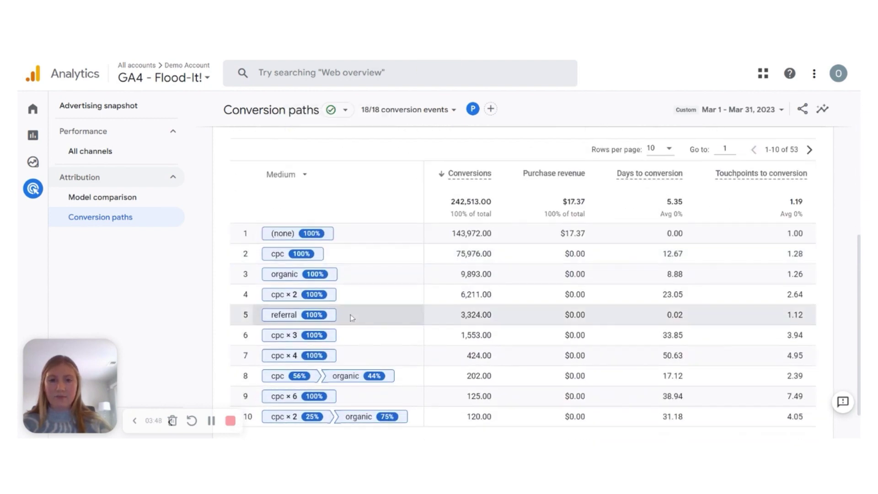
pyautogui.scroll(5, 352, 314)
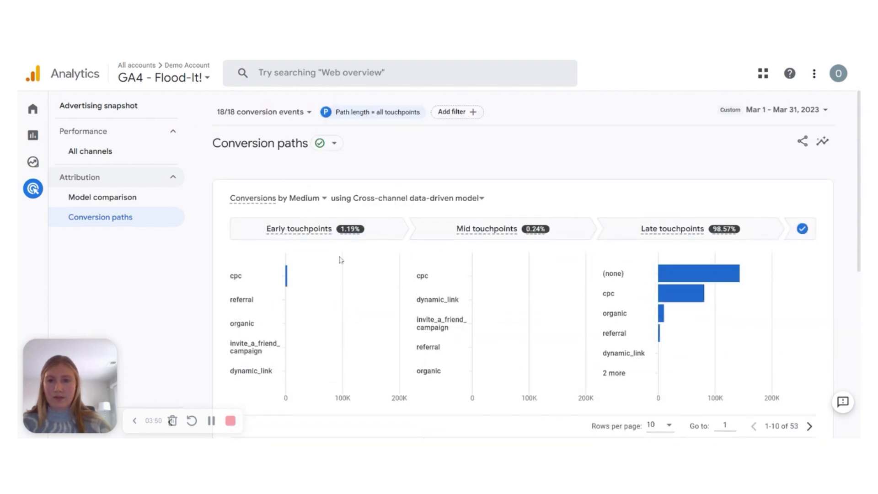
pyautogui.click(318, 202)
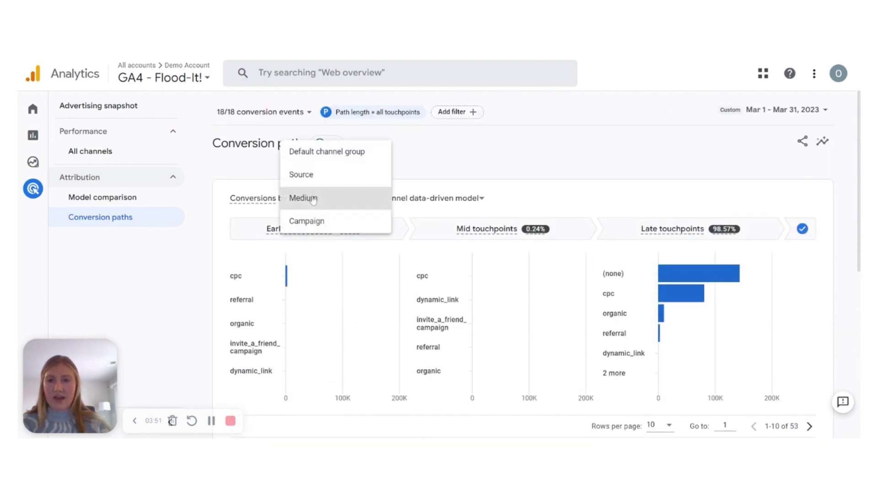
pyautogui.click(304, 155)
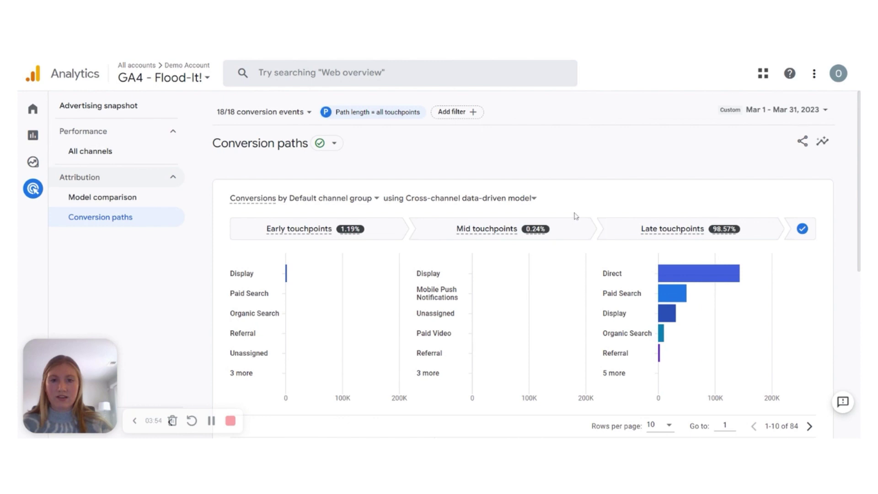
# - Try the Last click and First click attribution models on the report
pyautogui.click(511, 199)
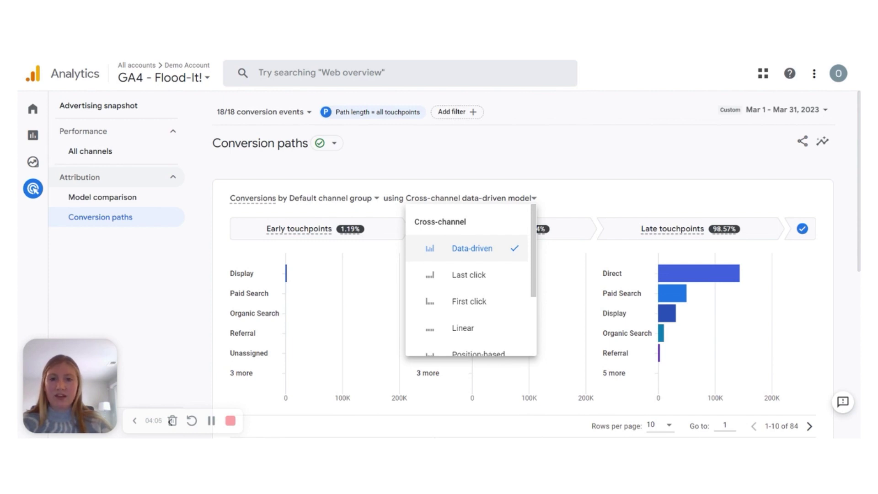
pyautogui.click(527, 198)
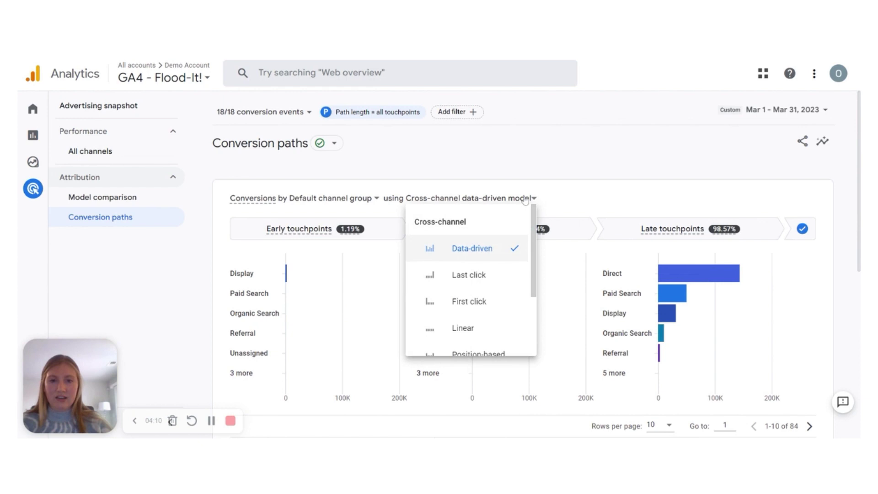
pyautogui.click(476, 276)
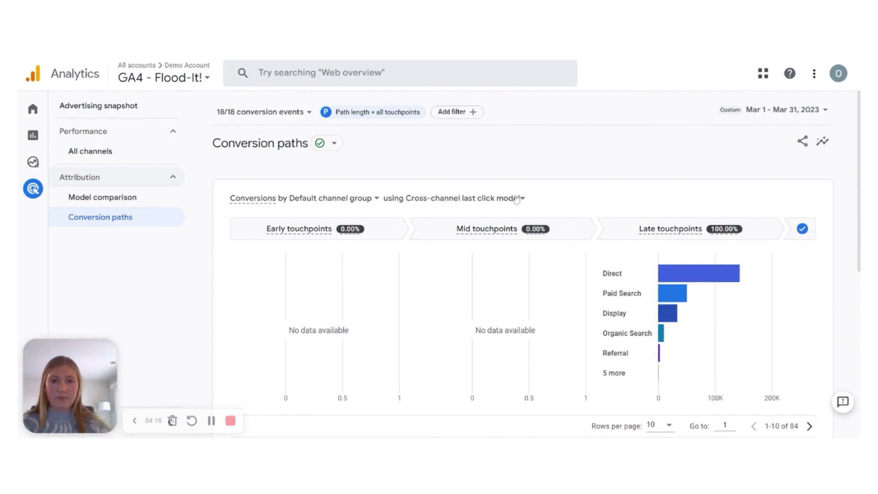
pyautogui.click(517, 198)
pyautogui.click(461, 307)
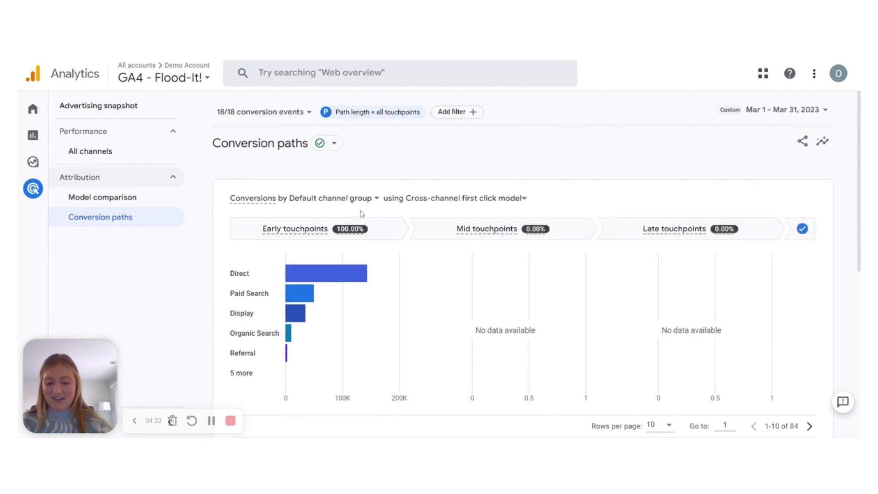
# - Switch attribution to the Cross-channel Linear model
pyautogui.click(457, 197)
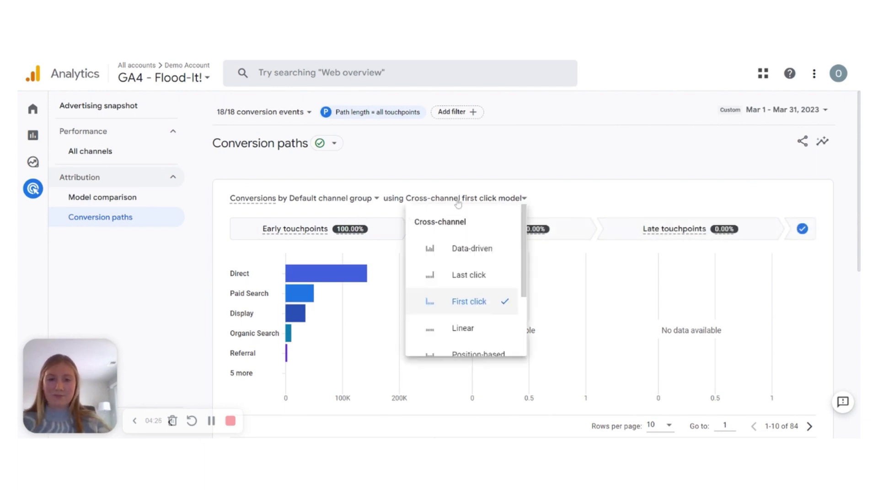
pyautogui.click(463, 330)
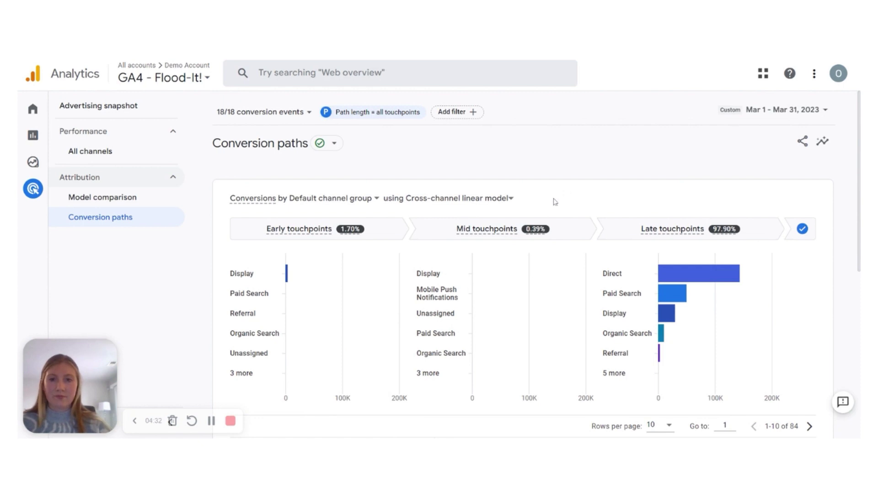
# - Try the Position-based and Time decay attribution models
pyautogui.click(513, 200)
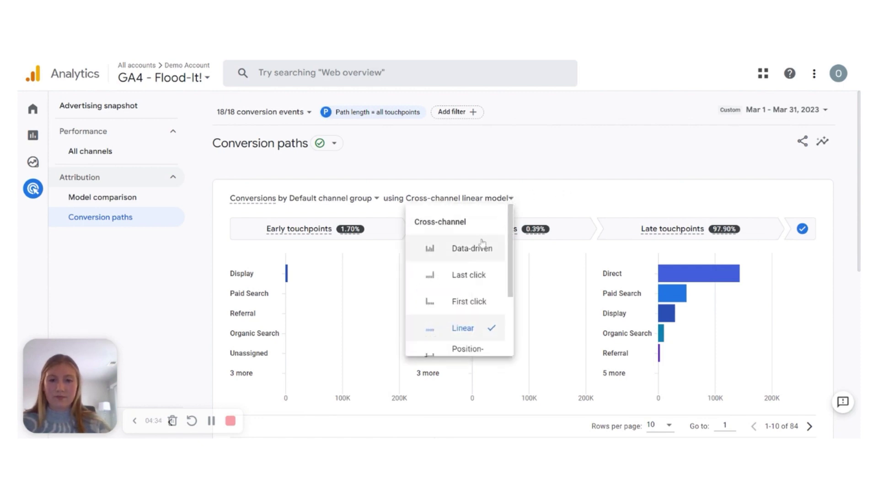
pyautogui.scroll(-1, 482, 242)
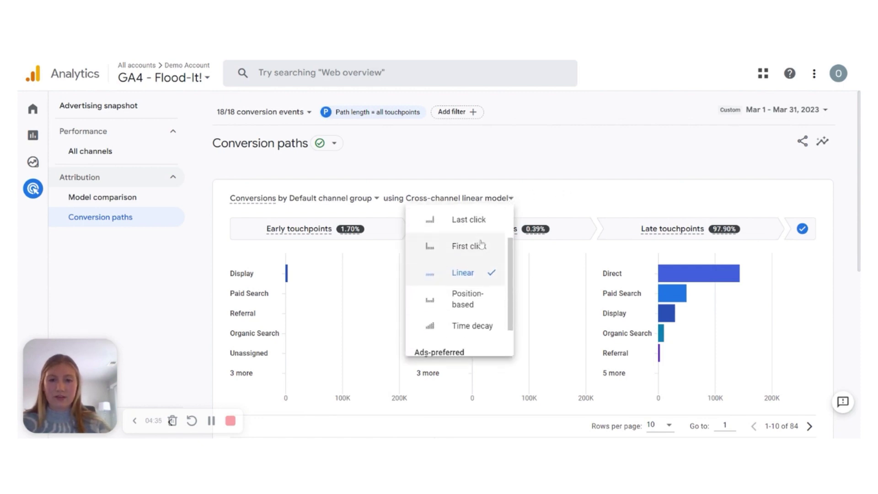
pyautogui.click(463, 300)
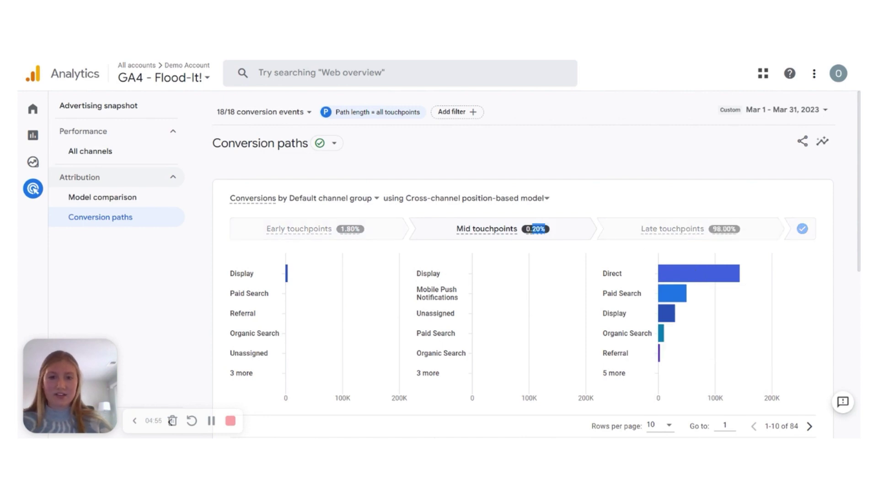
pyautogui.click(542, 201)
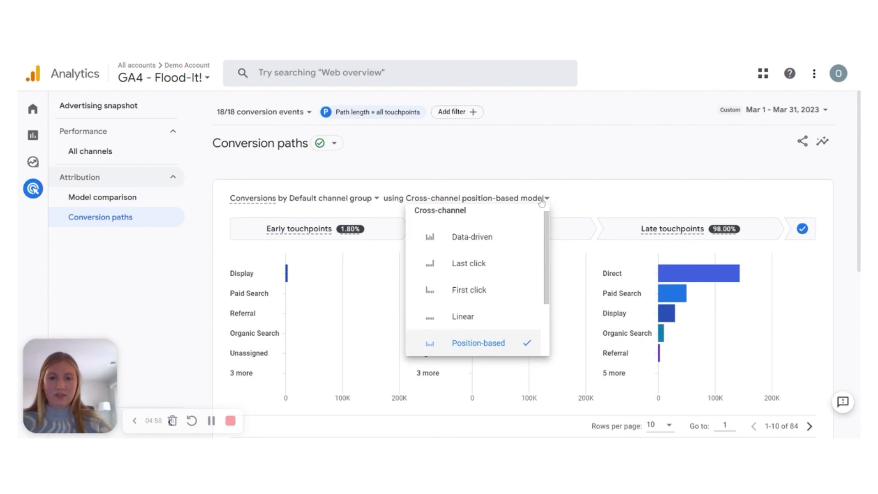
pyautogui.scroll(-2, 510, 240)
pyautogui.click(508, 286)
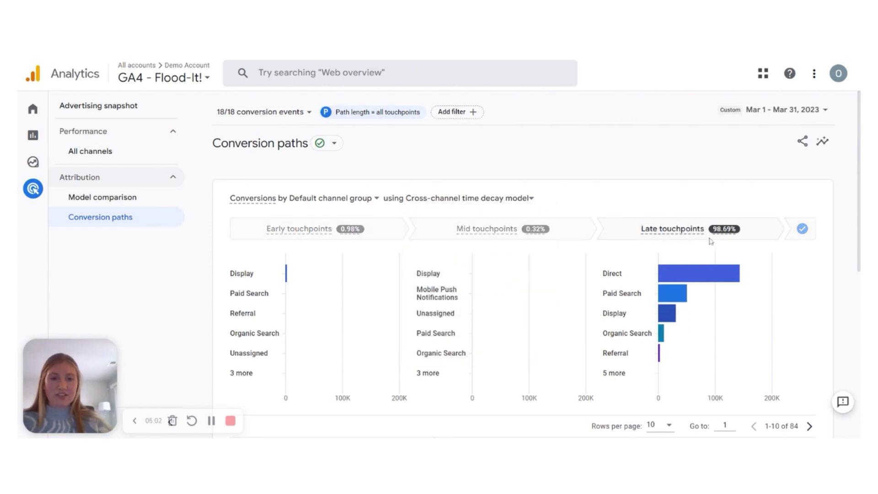
# - Try Ads-preferred Last click, then return toward the Cross-channel data-driven model
pyautogui.click(513, 203)
pyautogui.scroll(-2, 447, 316)
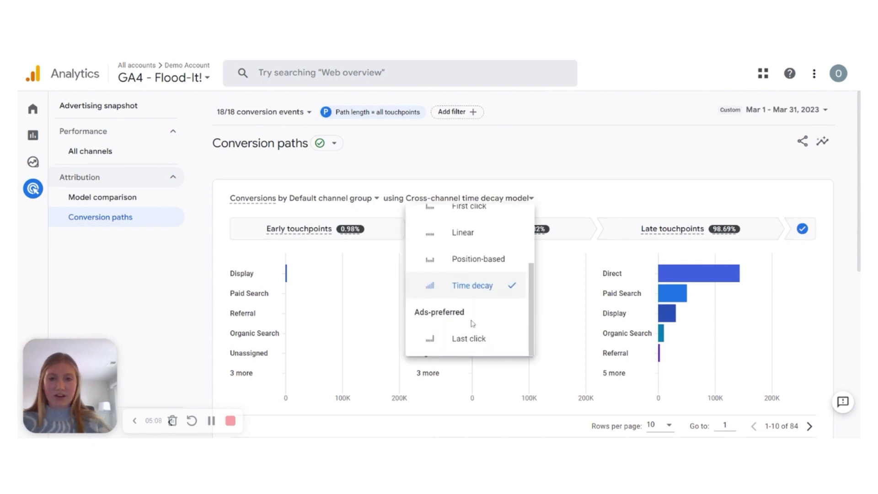
pyautogui.scroll(2, 474, 319)
pyautogui.scroll(-3, 470, 281)
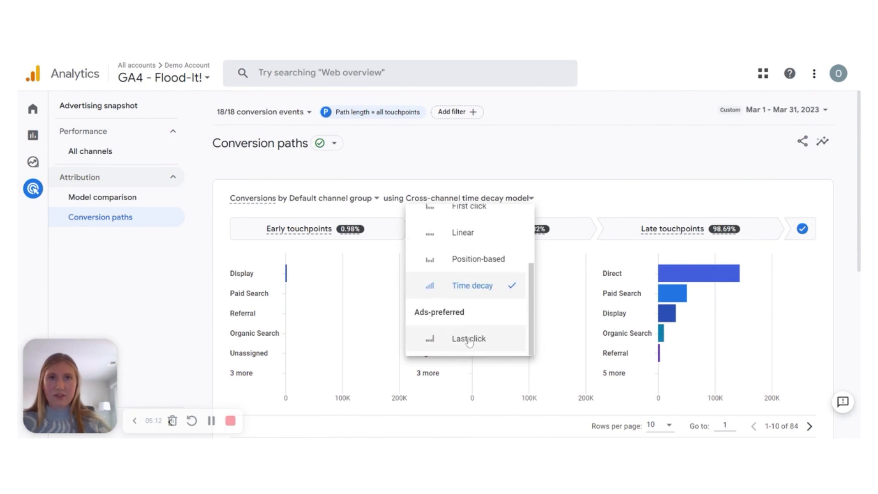
pyautogui.click(469, 339)
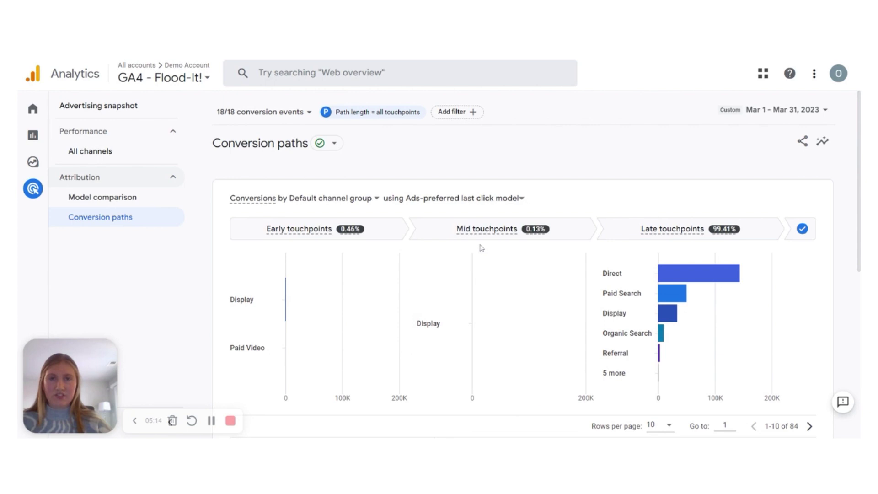
pyautogui.click(509, 201)
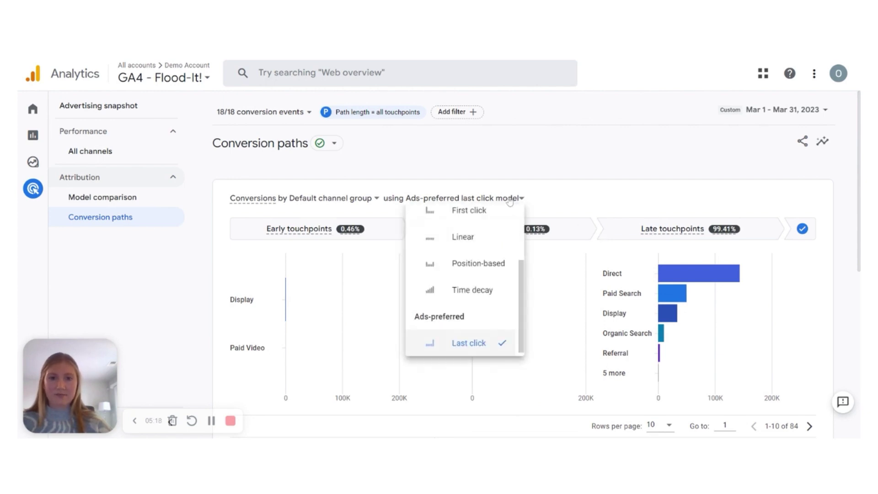
pyautogui.scroll(3, 456, 247)
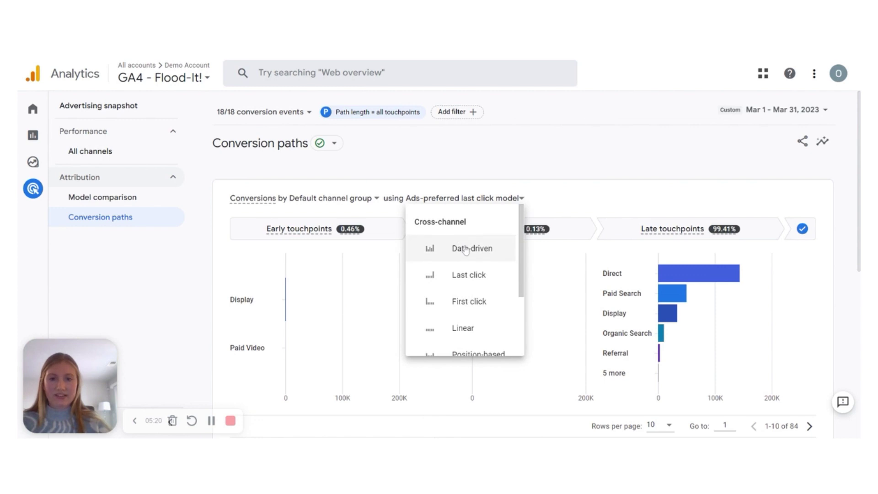
pyautogui.click(470, 250)
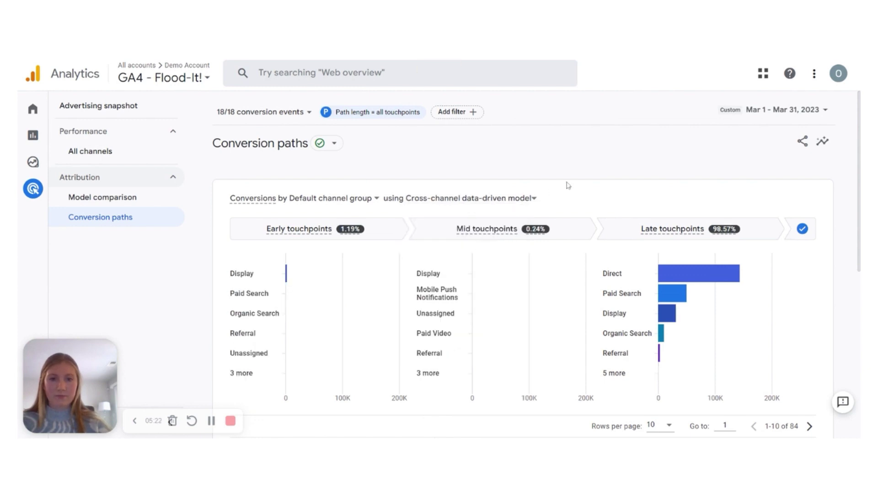
pyautogui.scroll(-2, 568, 185)
pyautogui.scroll(-1, 559, 202)
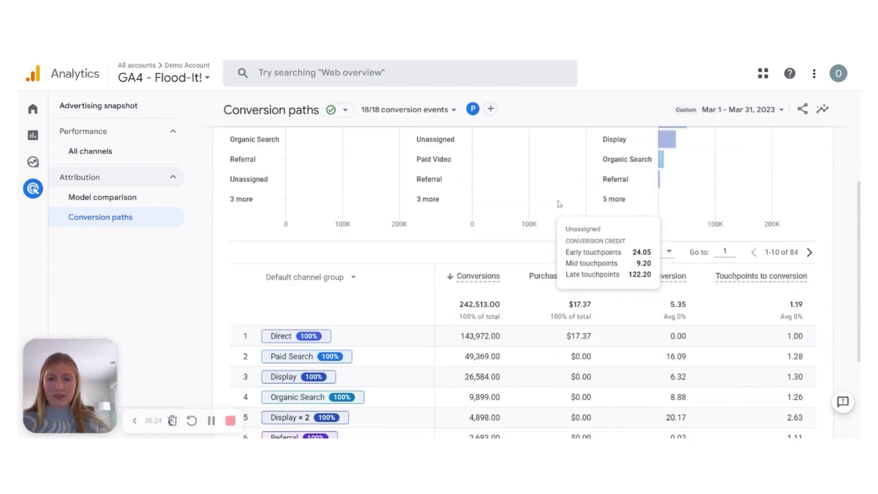
pyautogui.scroll(-1, 474, 198)
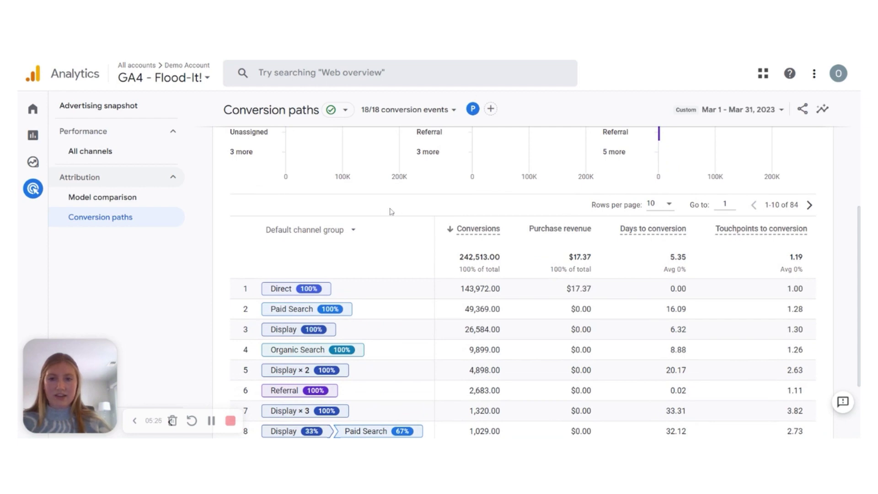
pyautogui.scroll(-2, 423, 218)
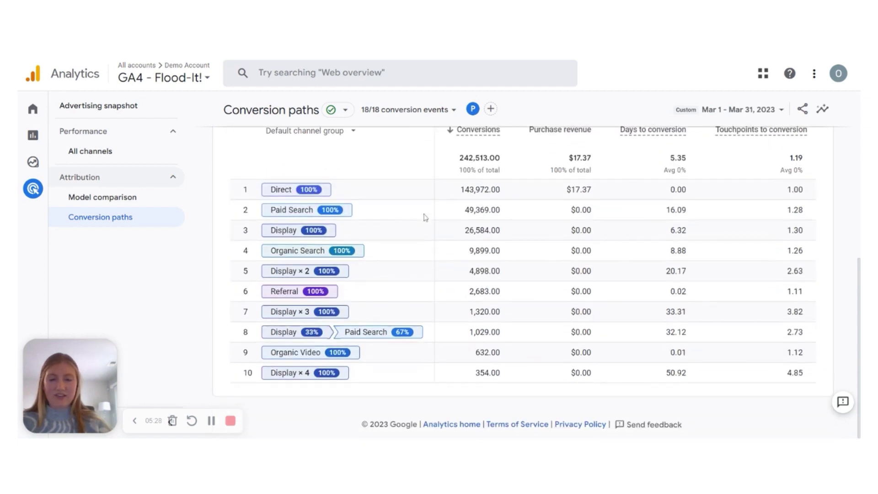
pyautogui.scroll(1, 391, 176)
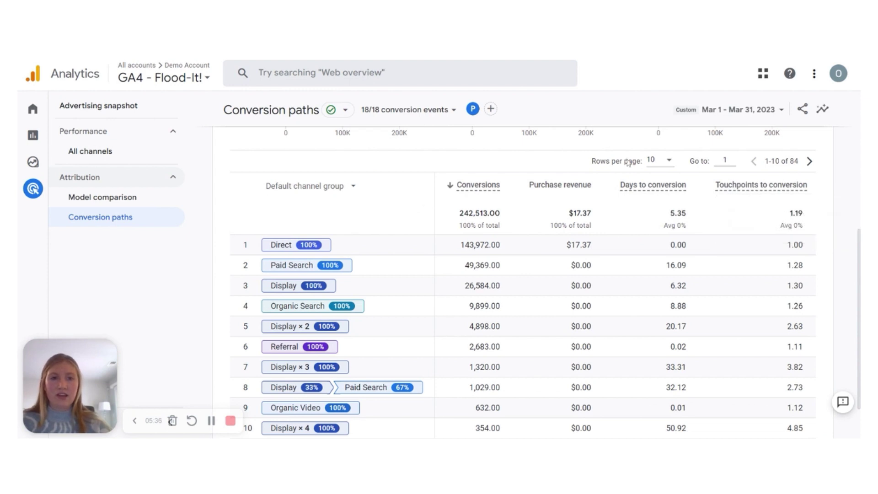
# - Set the conversion paths table to 50 rows per page
pyautogui.click(671, 162)
pyautogui.click(652, 203)
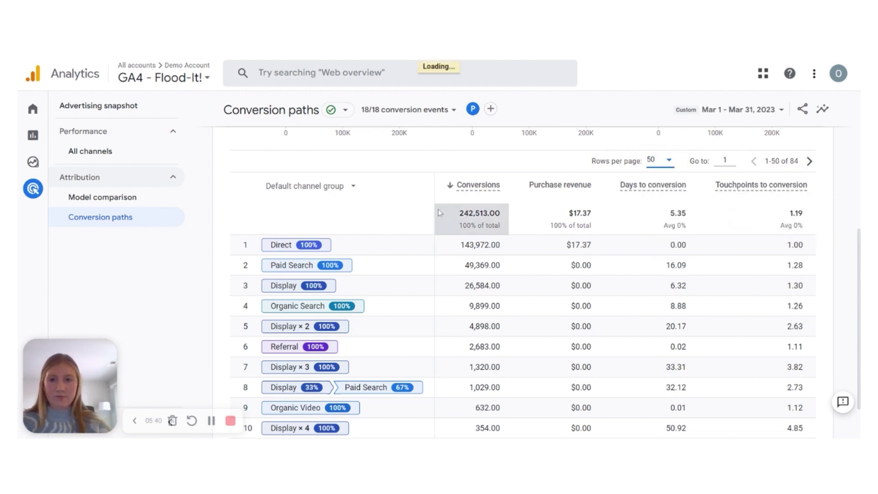
pyautogui.scroll(-2, 381, 194)
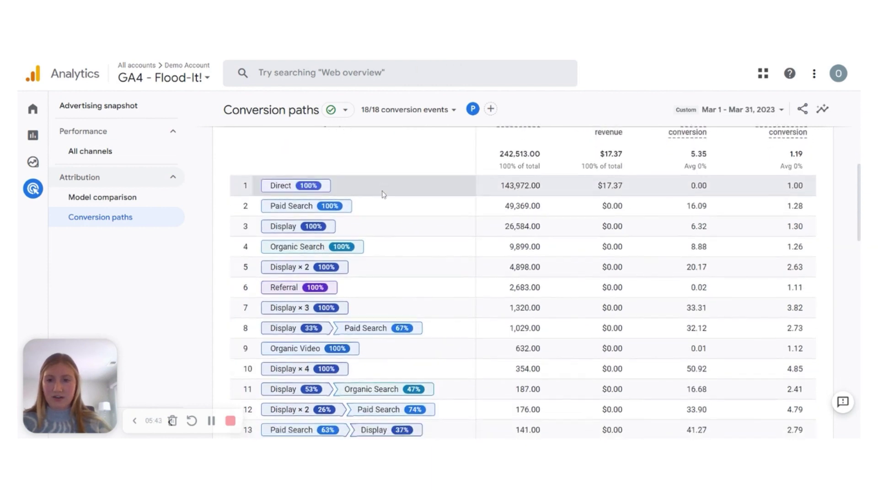
pyautogui.scroll(-3, 383, 194)
pyautogui.scroll(-3, 382, 193)
pyautogui.scroll(3, 383, 195)
pyautogui.scroll(3, 382, 195)
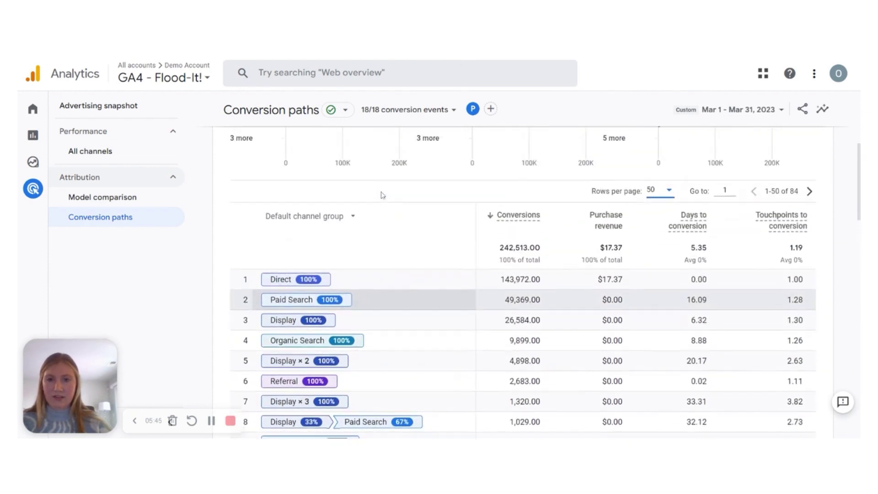
pyautogui.scroll(1, 381, 195)
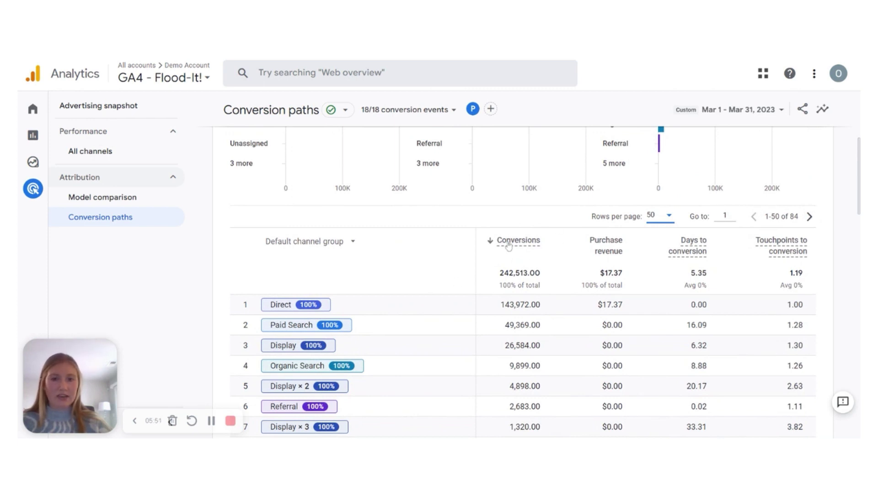
# - Sort the paths by Conversions ascending, fewest first
pyautogui.click(492, 243)
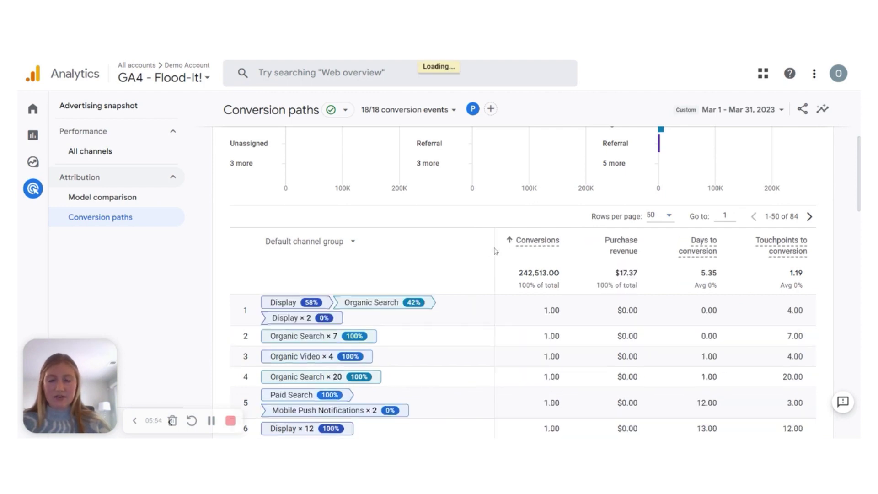
pyautogui.scroll(-2, 425, 251)
pyautogui.scroll(-2, 425, 248)
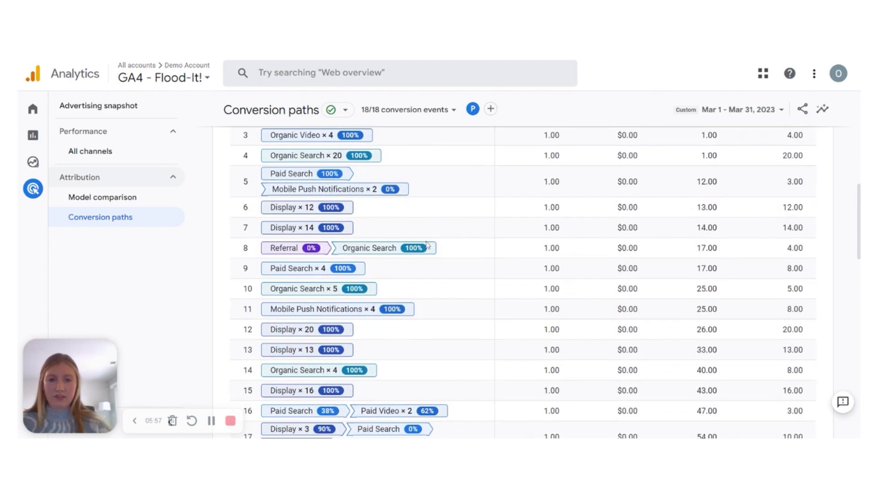
pyautogui.scroll(-1, 425, 246)
pyautogui.scroll(3, 426, 246)
pyautogui.scroll(1, 425, 245)
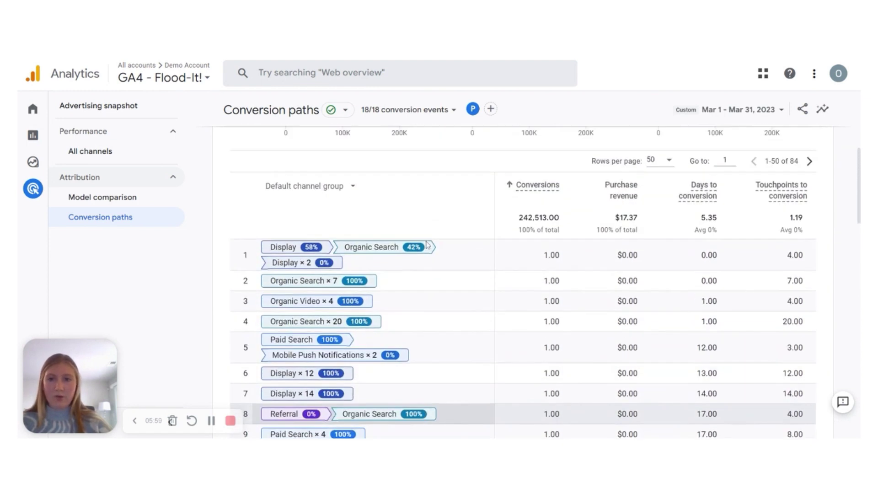
pyautogui.scroll(2, 425, 245)
pyautogui.scroll(1, 425, 245)
pyautogui.scroll(2, 424, 249)
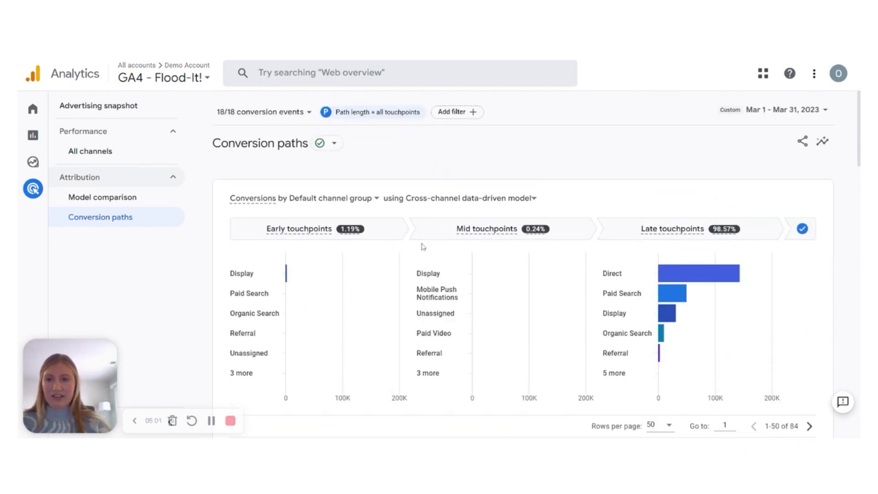